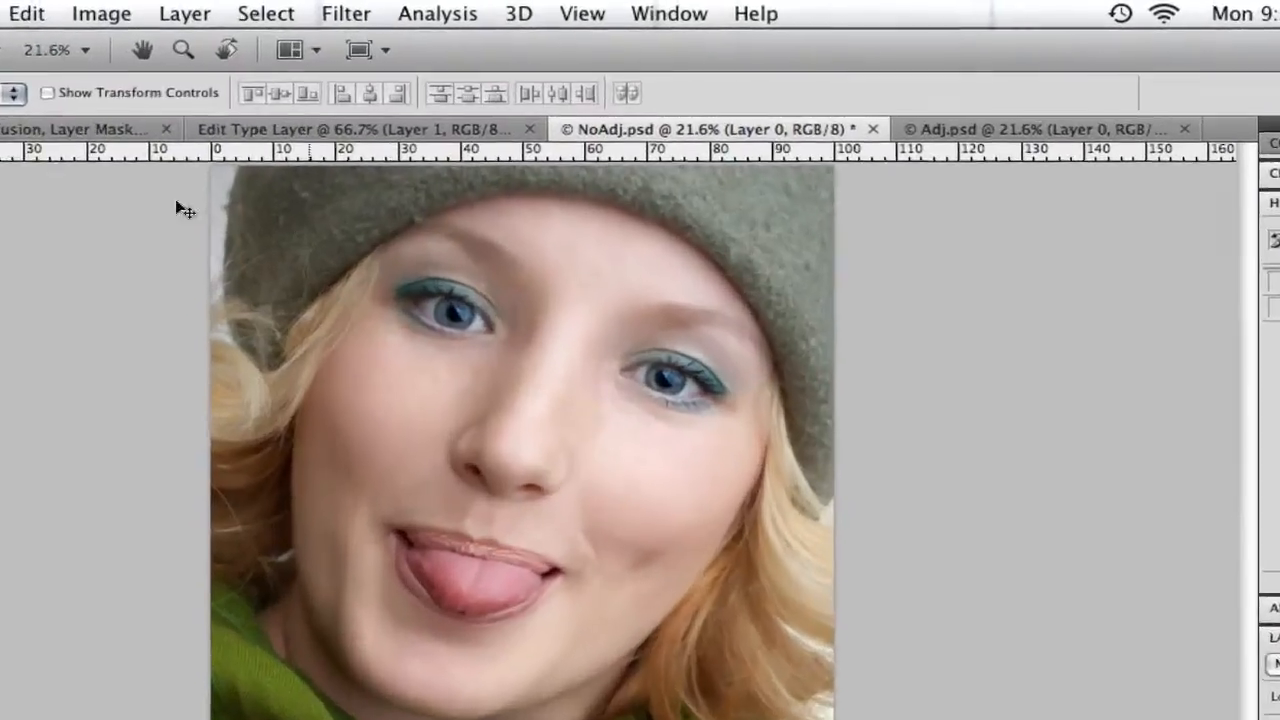
Step: Apply a Photo Filter adjustment directly to the NoAdj.psd image with Cooling Filter (80) at 50% density
left_click(255, 9)
mouse_move(92, 94)
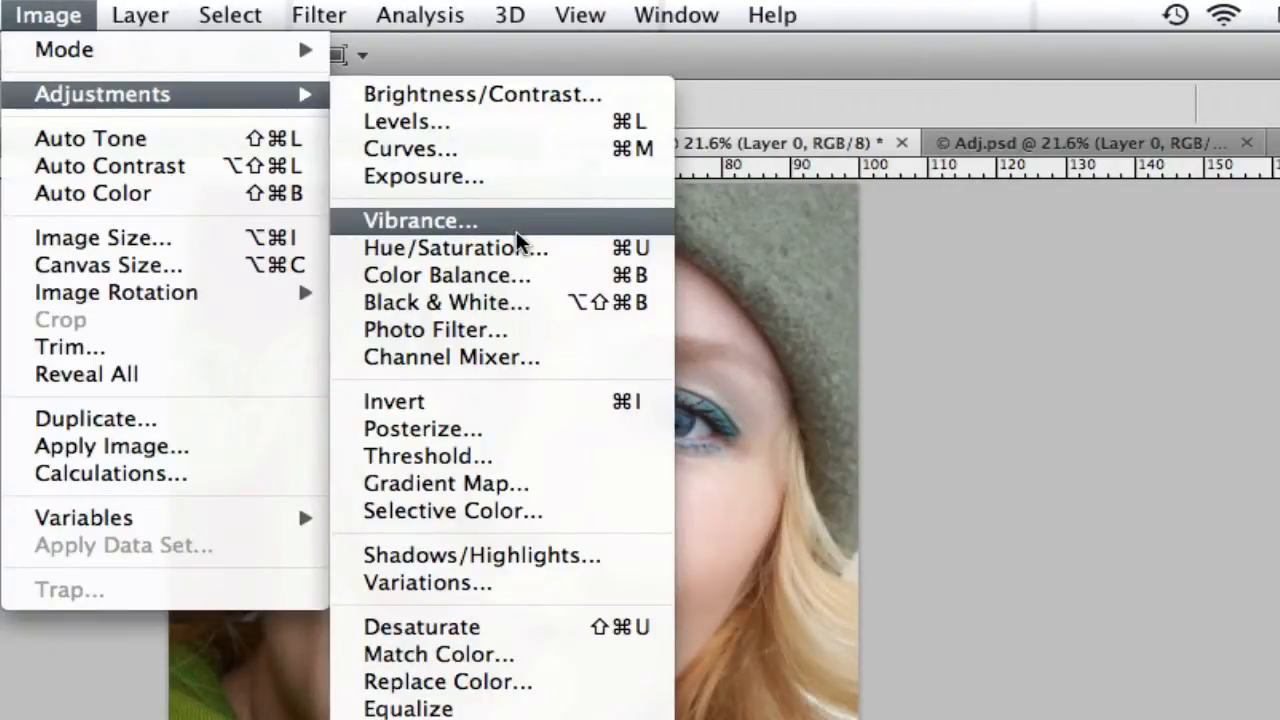
left_click(535, 332)
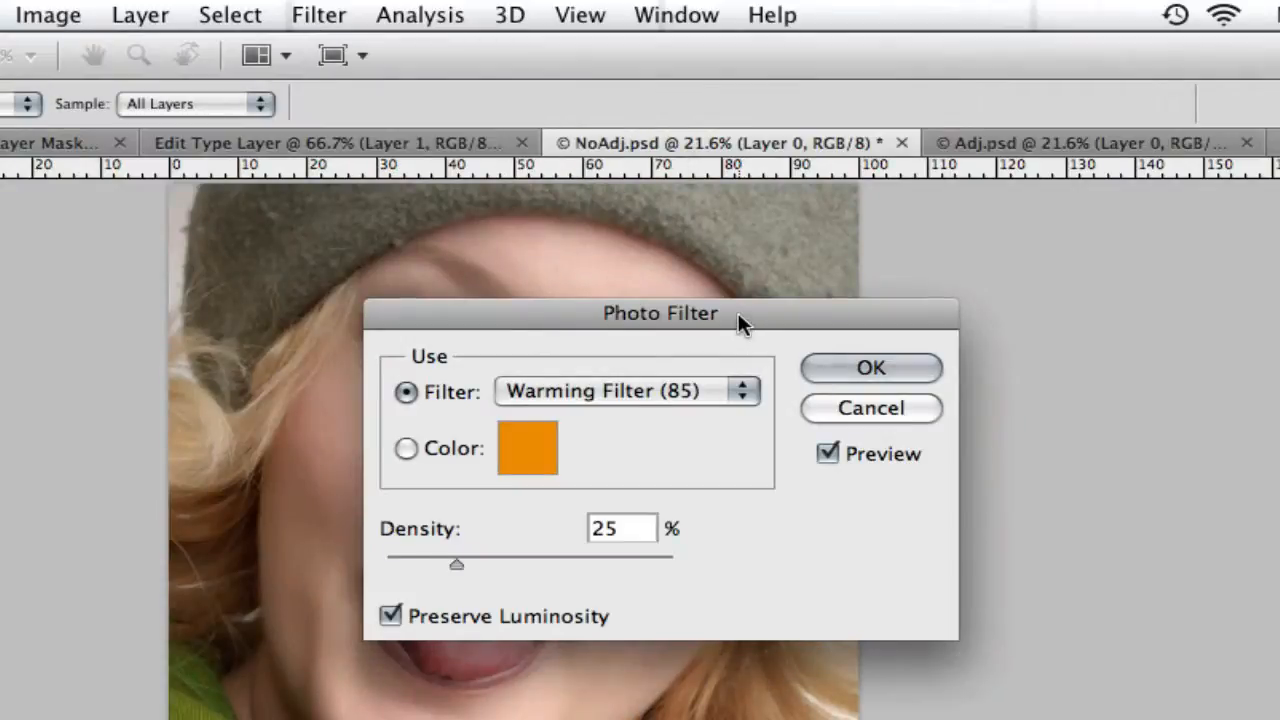
left_click_drag(737, 323, 1087, 208)
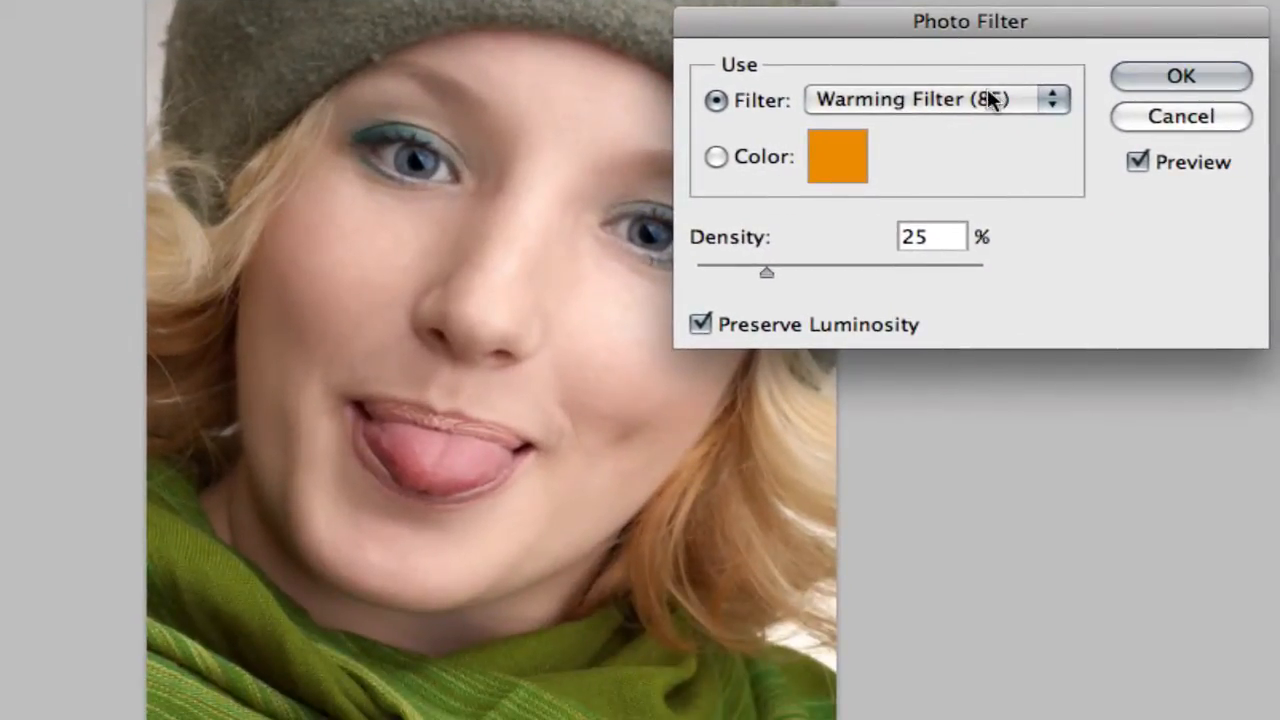
left_click(1005, 285)
left_click(968, 176)
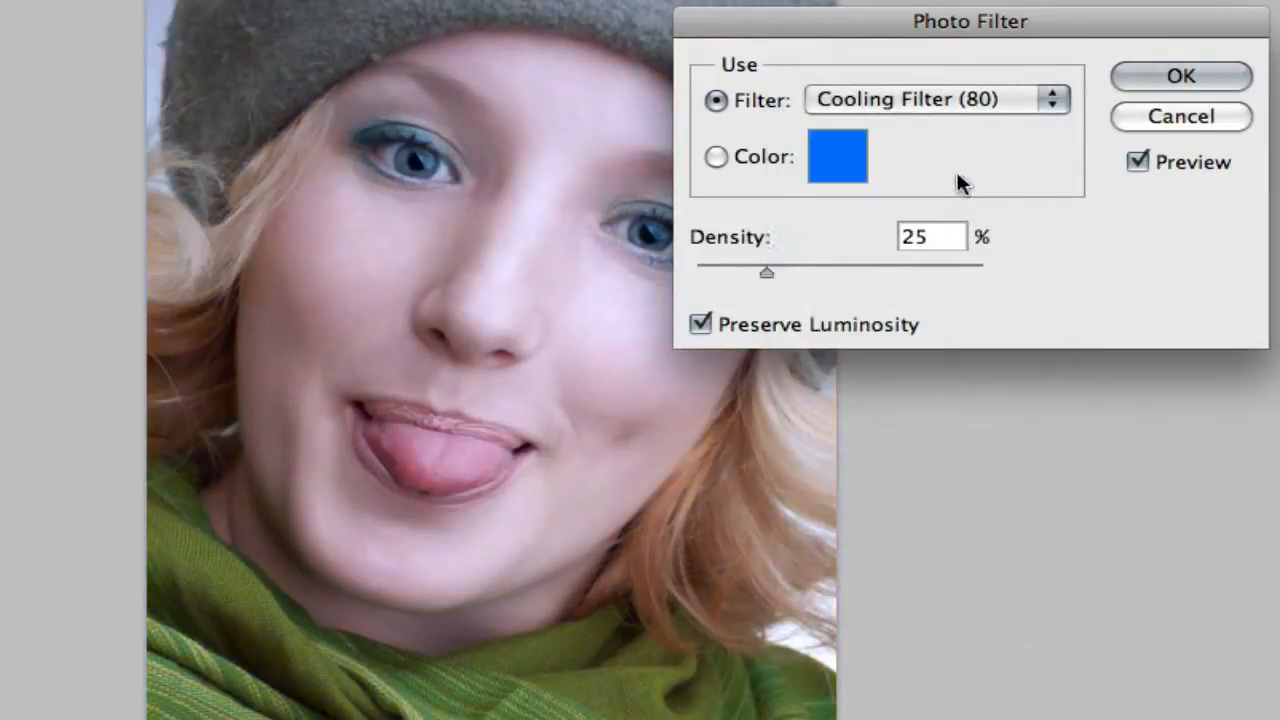
left_click_drag(759, 272, 837, 268)
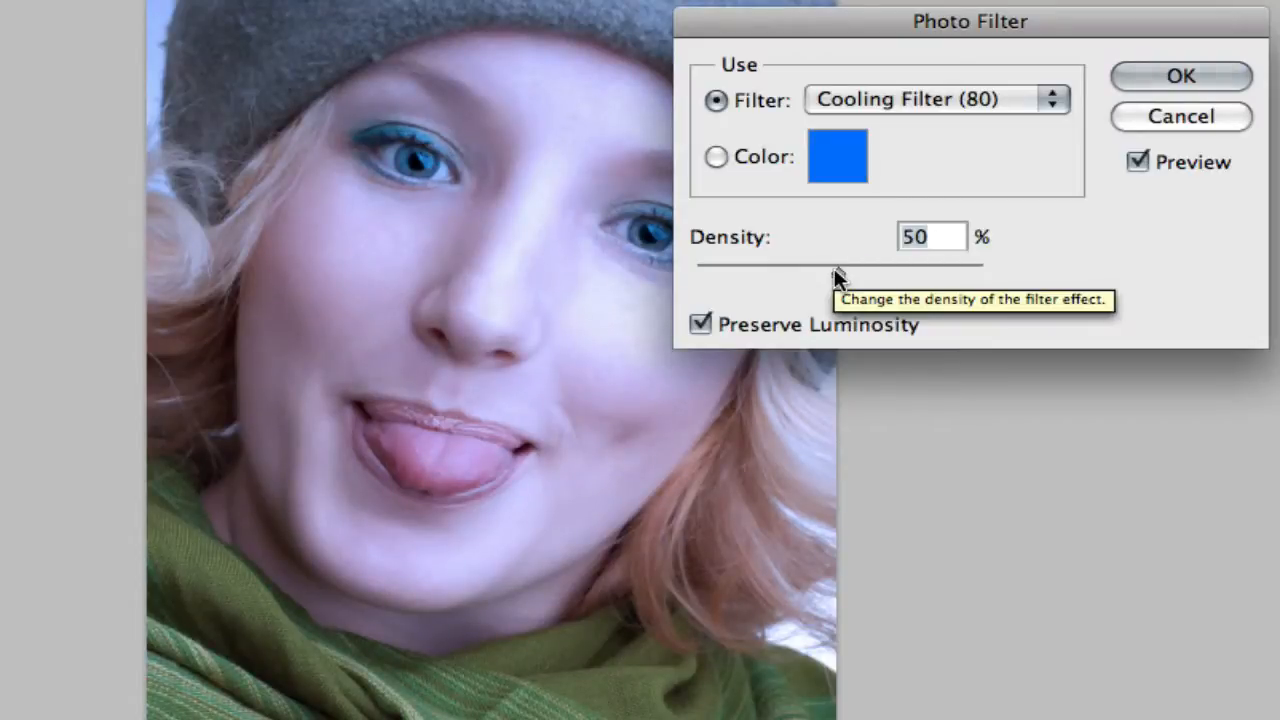
left_click(1169, 80)
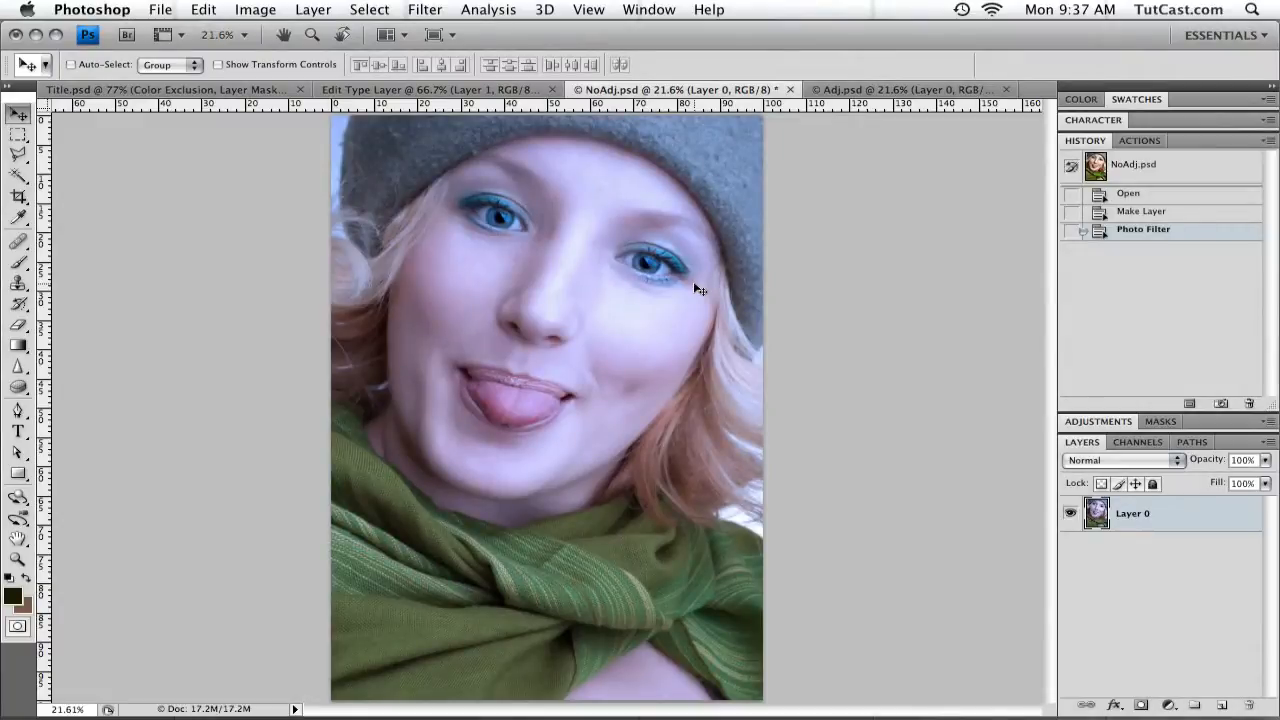
Step: Save NoAdj.psd with maximized compatibility and close the document
key("super+s")
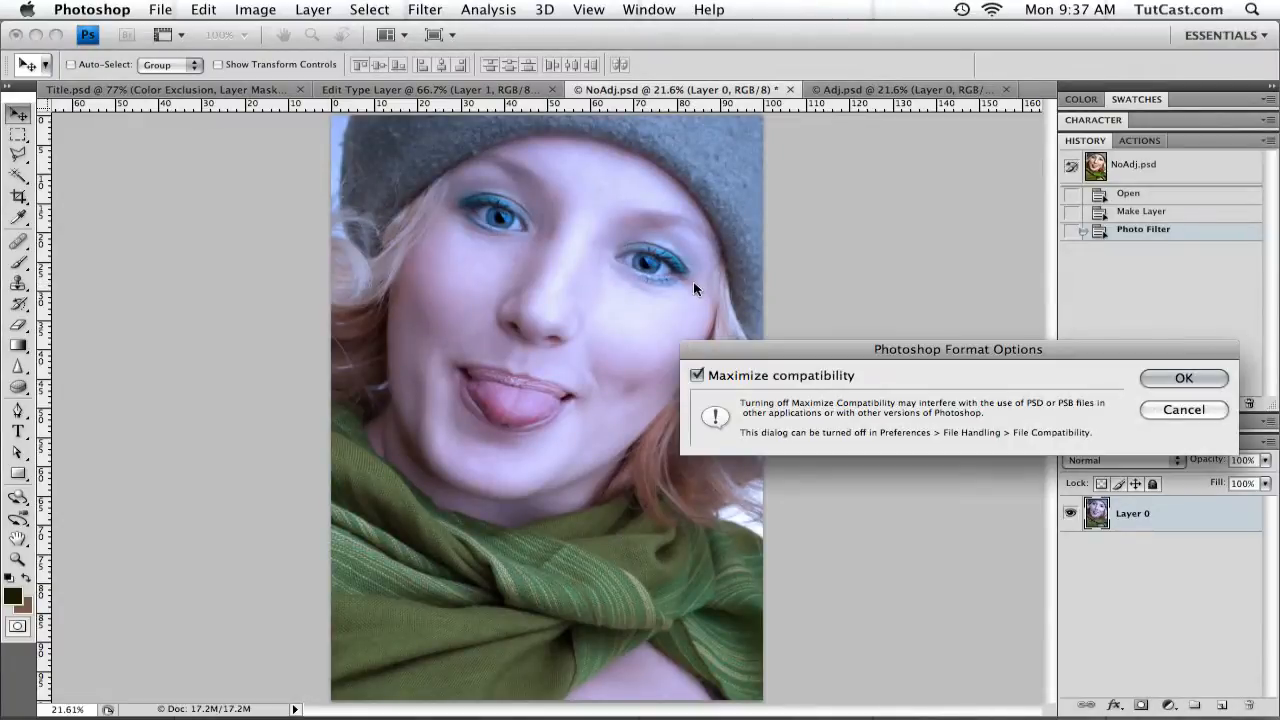
key("Return")
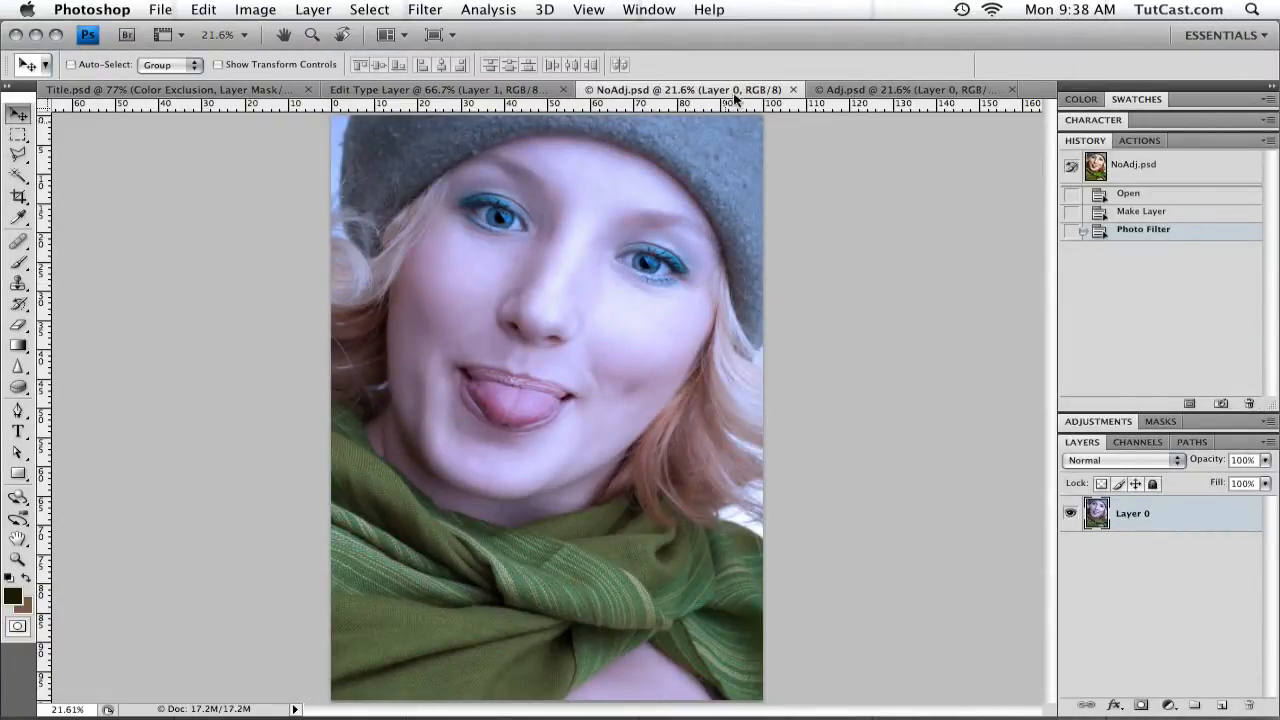
left_click(793, 89)
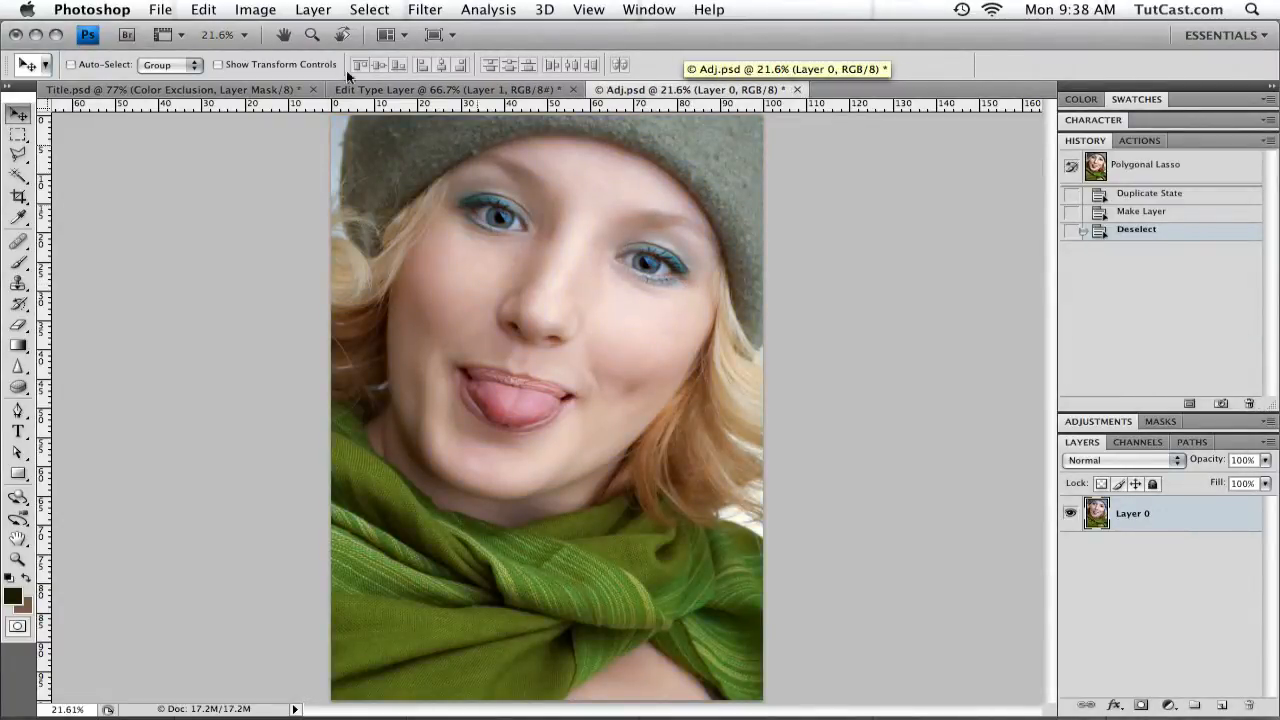
Step: Reopen NoAdj.psd from the recent files, check the image fitted to the window, and close it
left_click(160, 9)
mouse_move(344, 102)
left_click(445, 100)
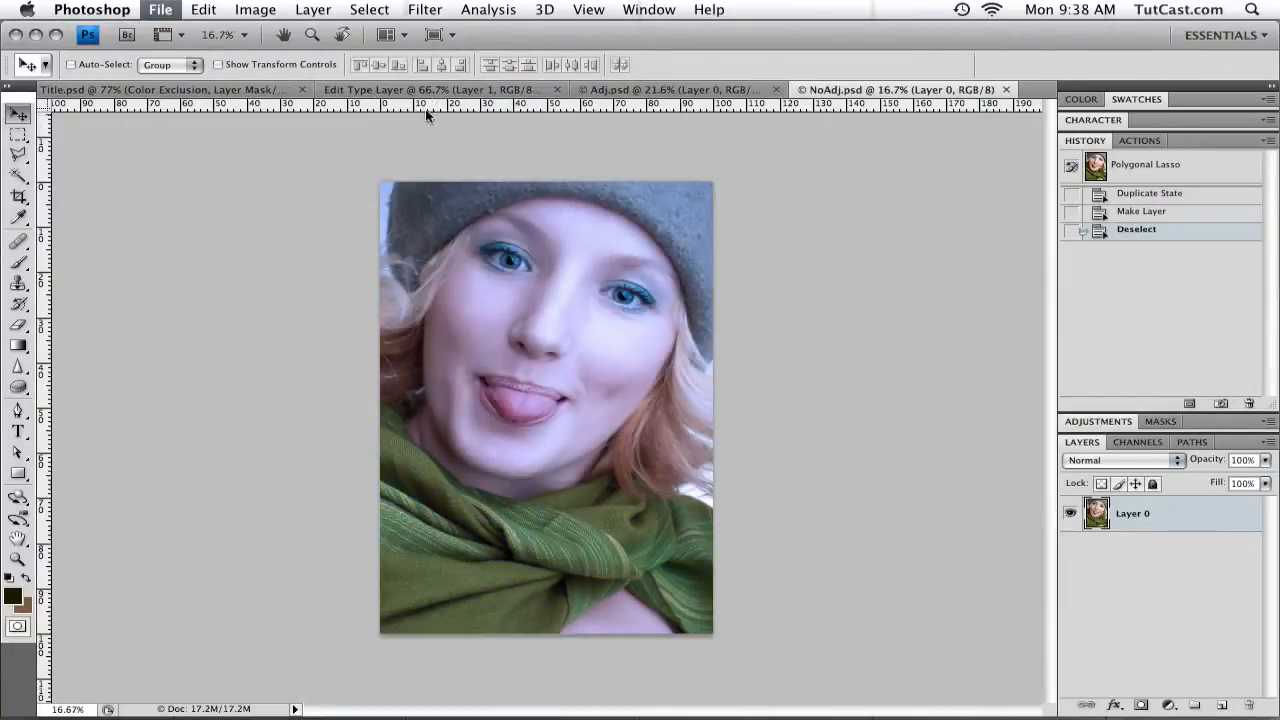
key("super+0")
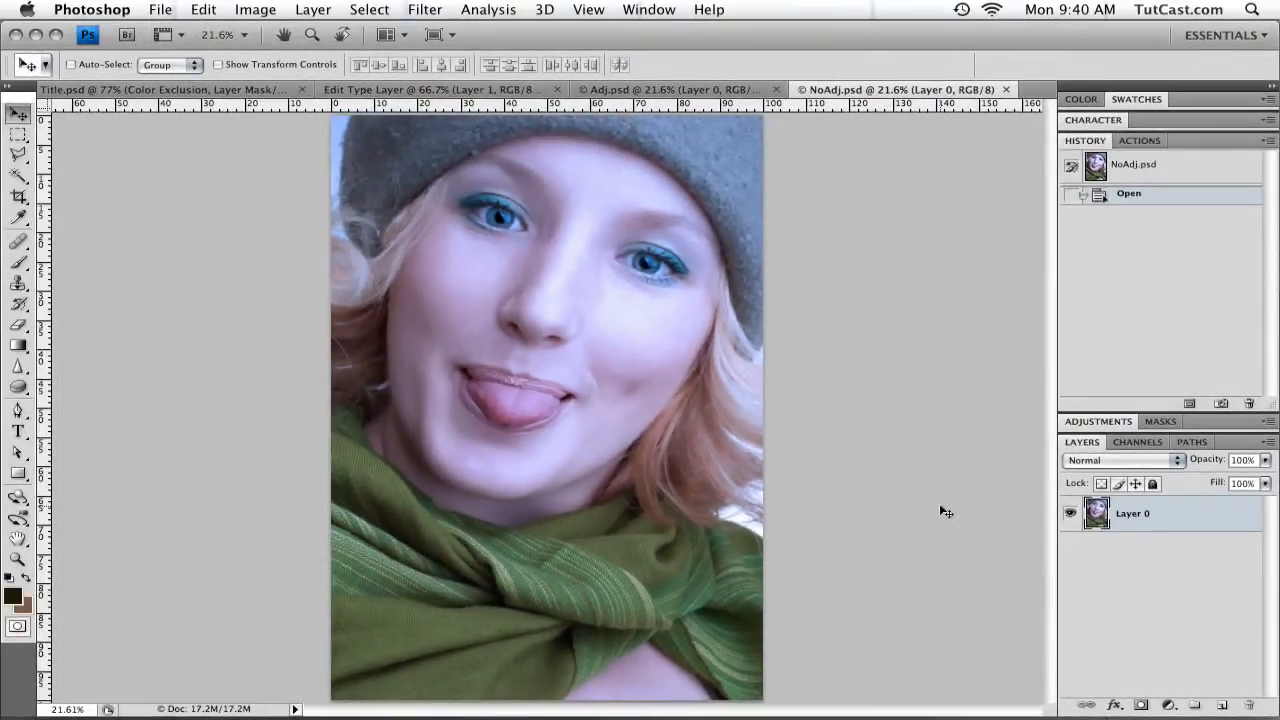
key("super+w")
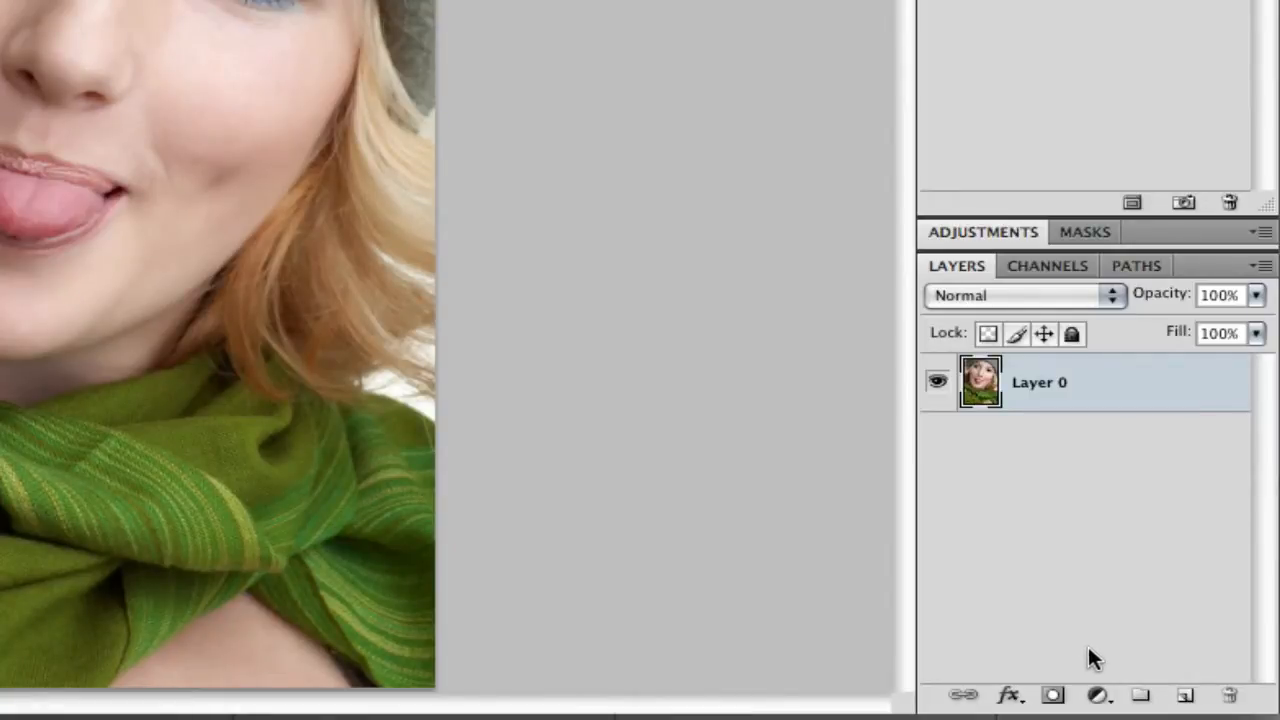
Step: Add a Photo Filter adjustment layer above Layer 0 in Adj.psd, using Cooling Filter (80) at 50% density
left_click(1097, 697)
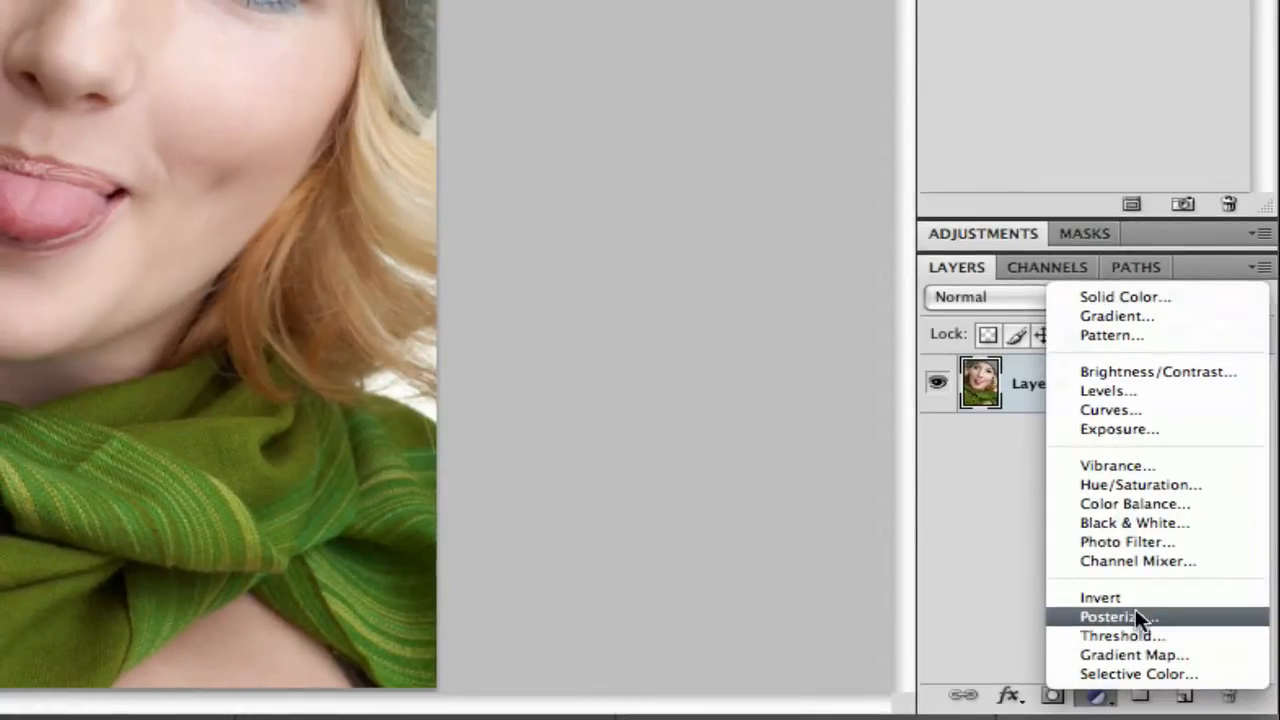
left_click(1150, 545)
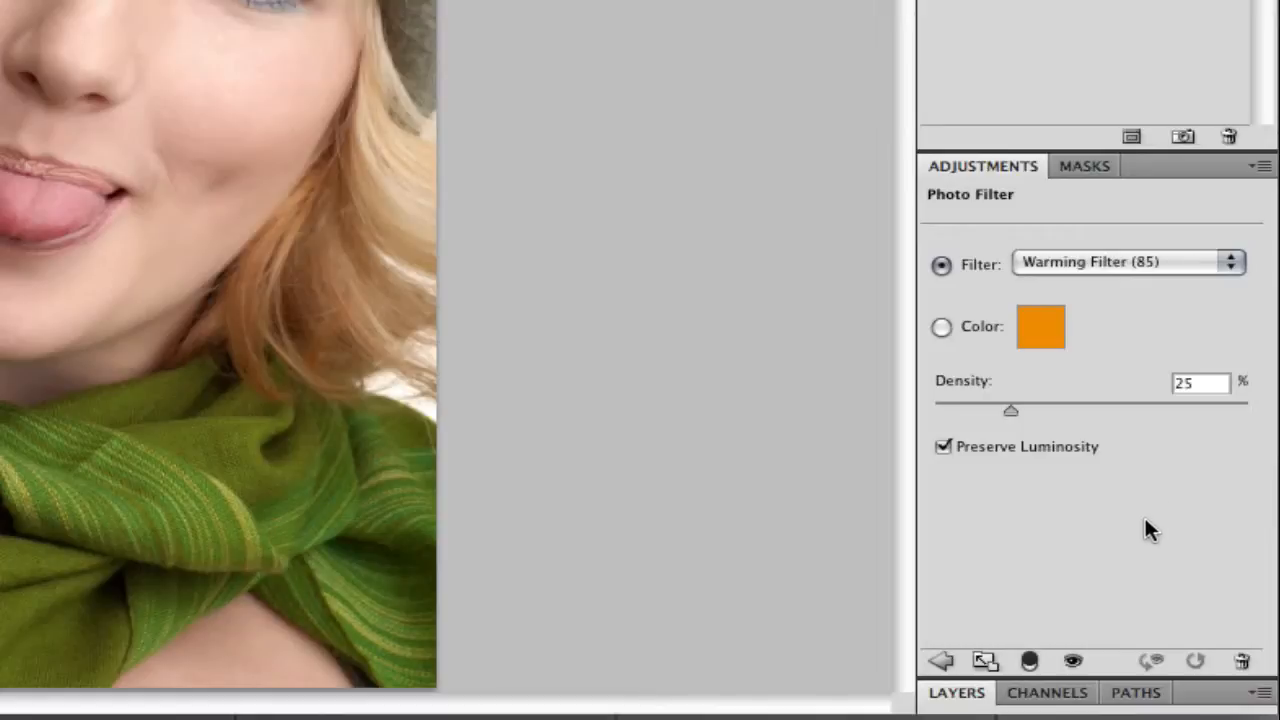
left_click(1096, 258)
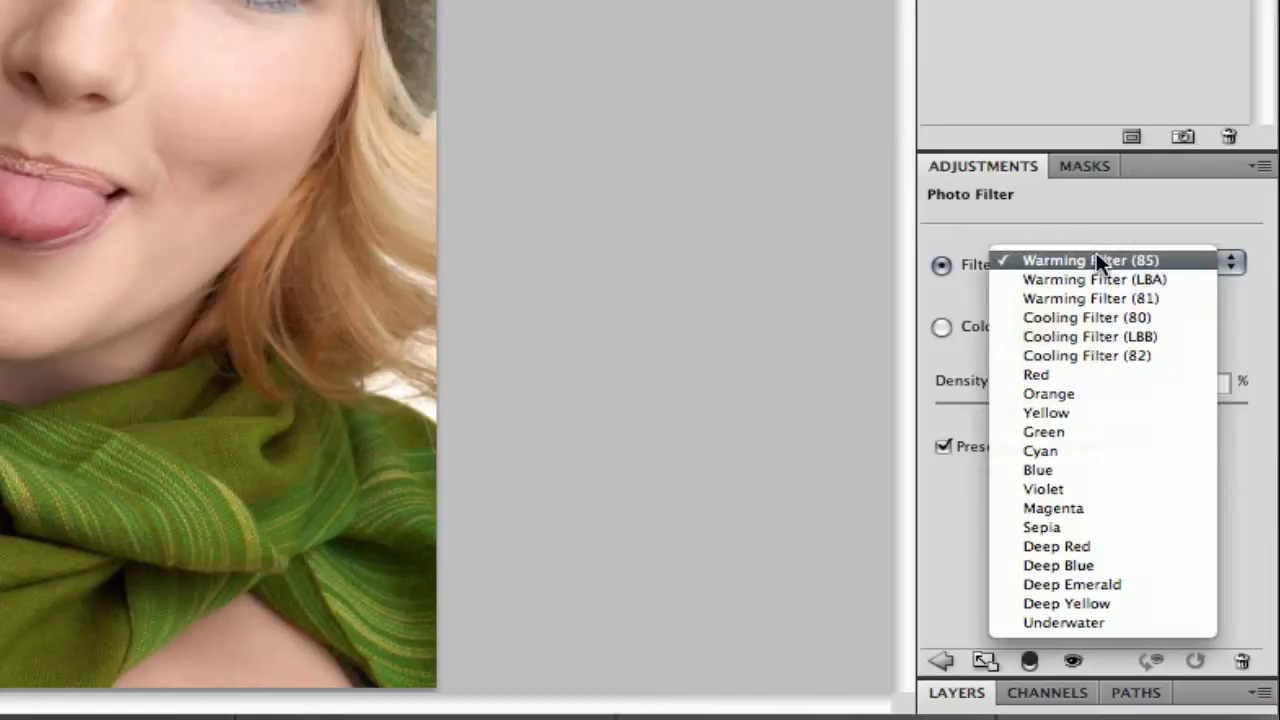
left_click(1086, 317)
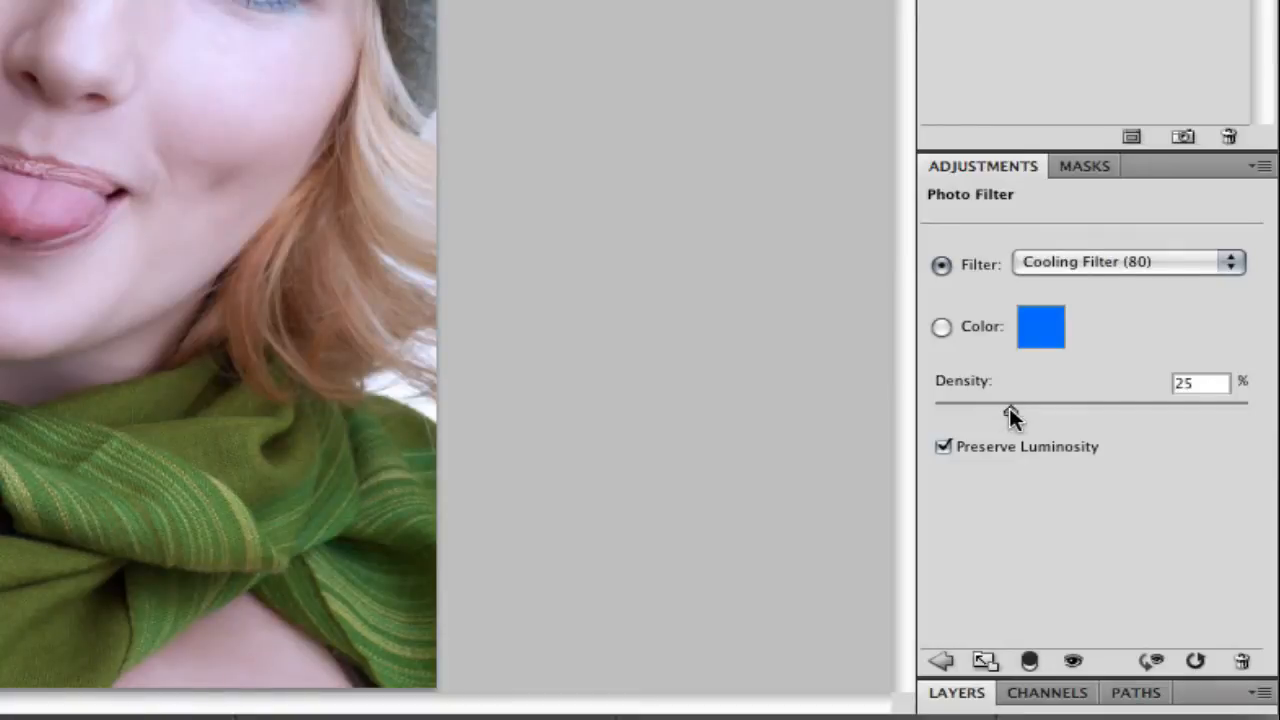
left_click_drag(1006, 408, 1088, 406)
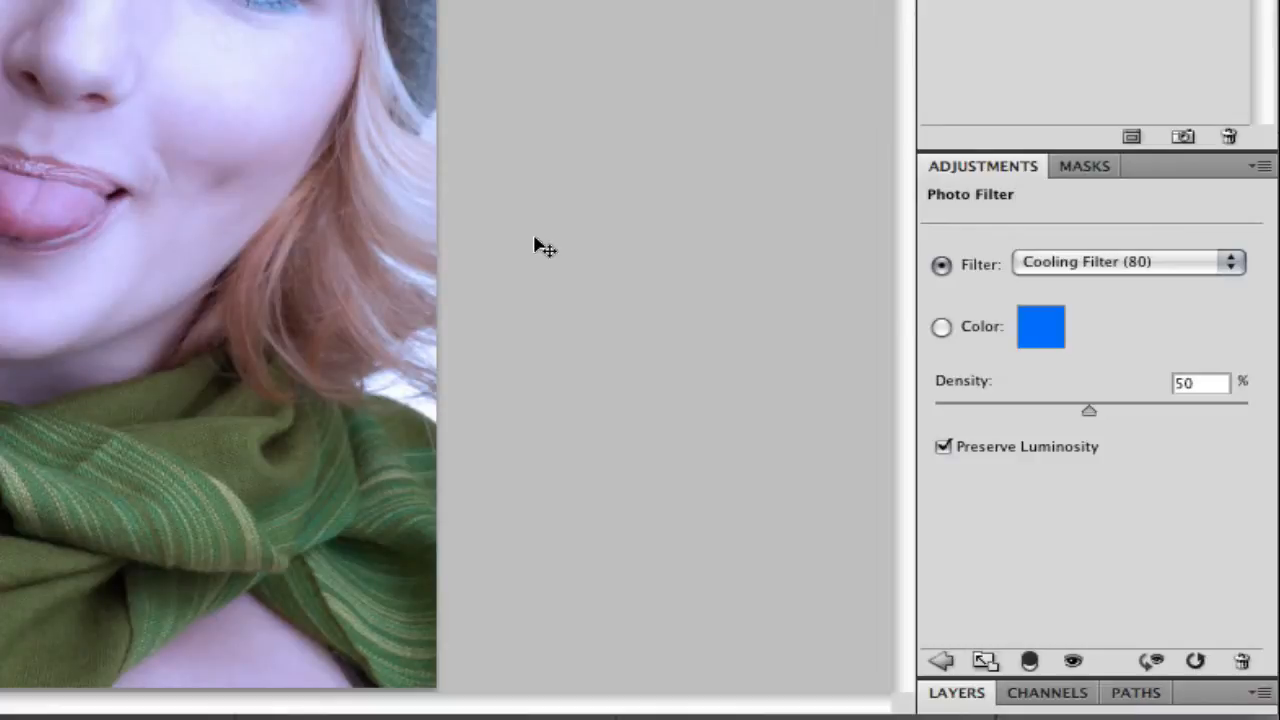
Step: Compare the image with and without the filter by hiding and reshowing the Photo Filter 1 layer
left_click(1218, 694)
left_click_drag(1212, 457, 1165, 222)
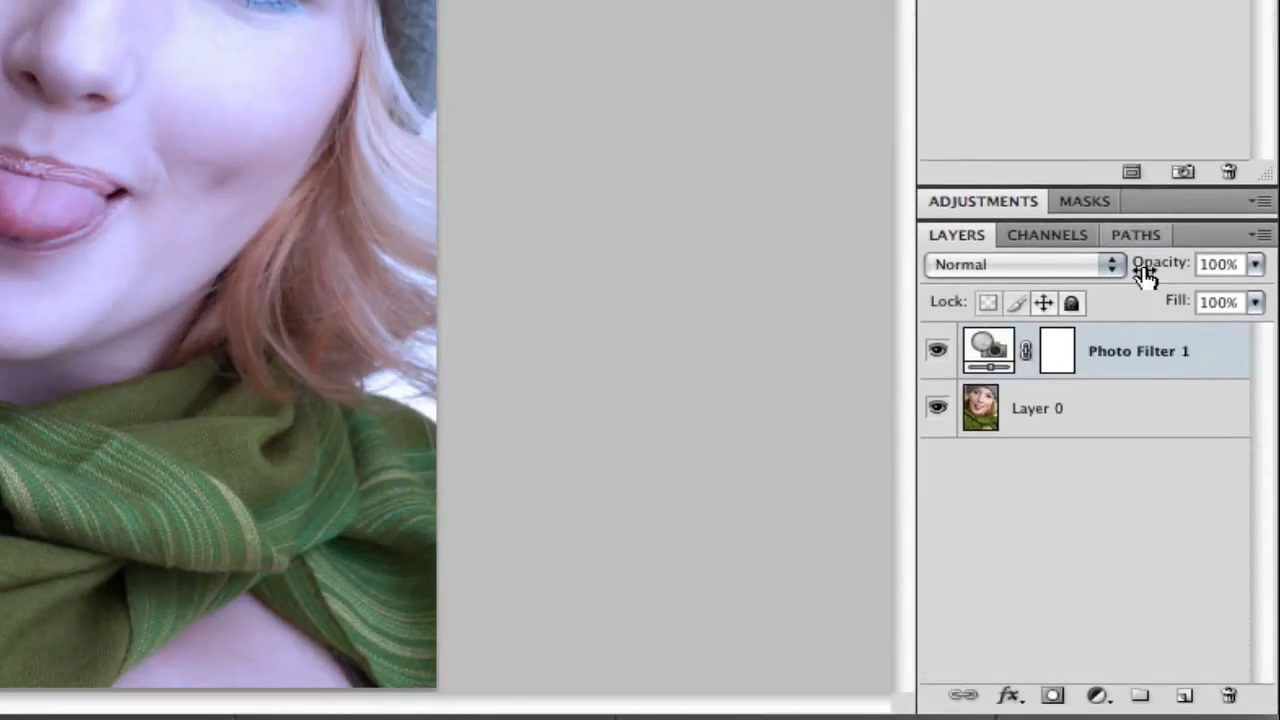
left_click(938, 355)
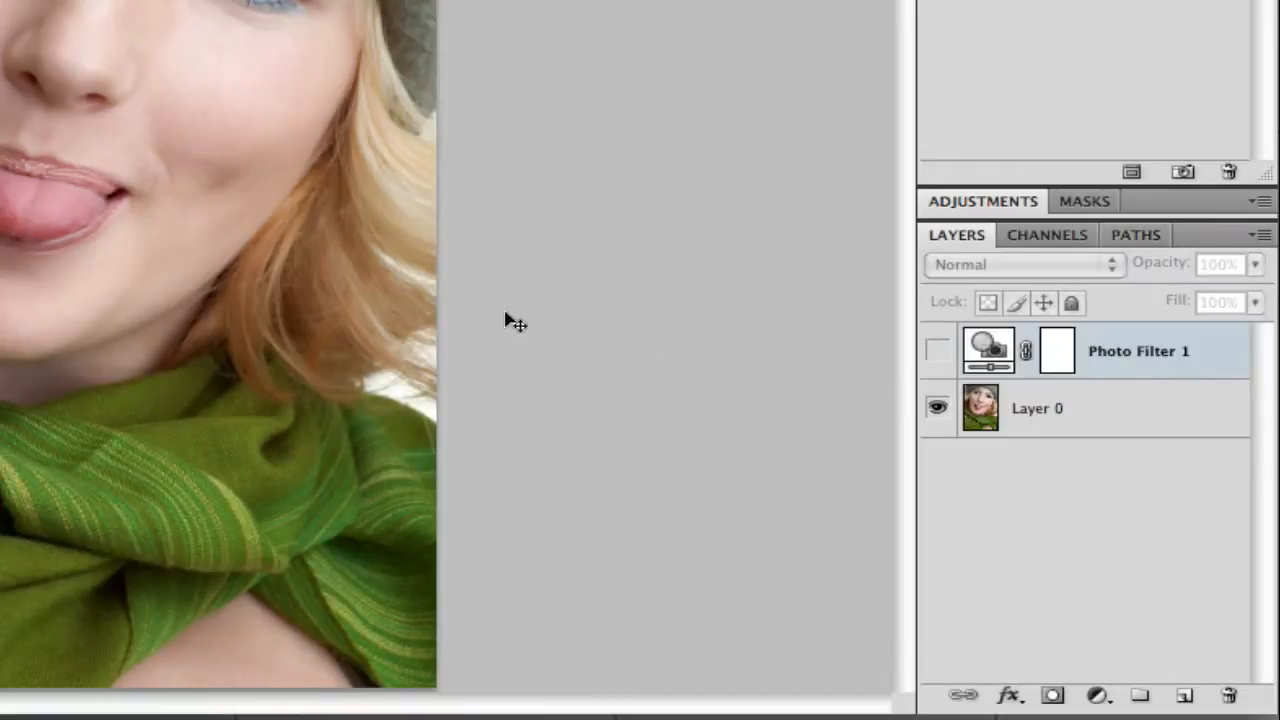
left_click(937, 350)
Step: Reopen the Photo Filter 1 layer's settings and reduce the filter density to 22%
double_click(988, 350)
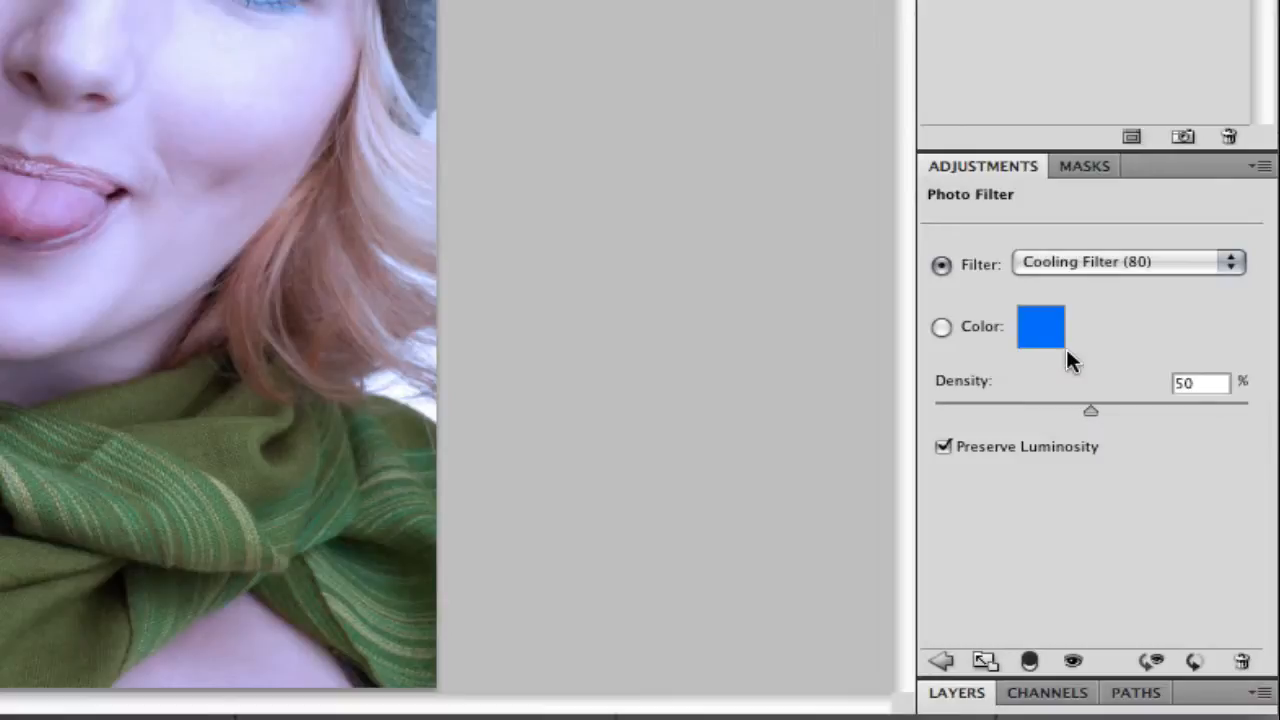
left_click_drag(1092, 406, 1001, 398)
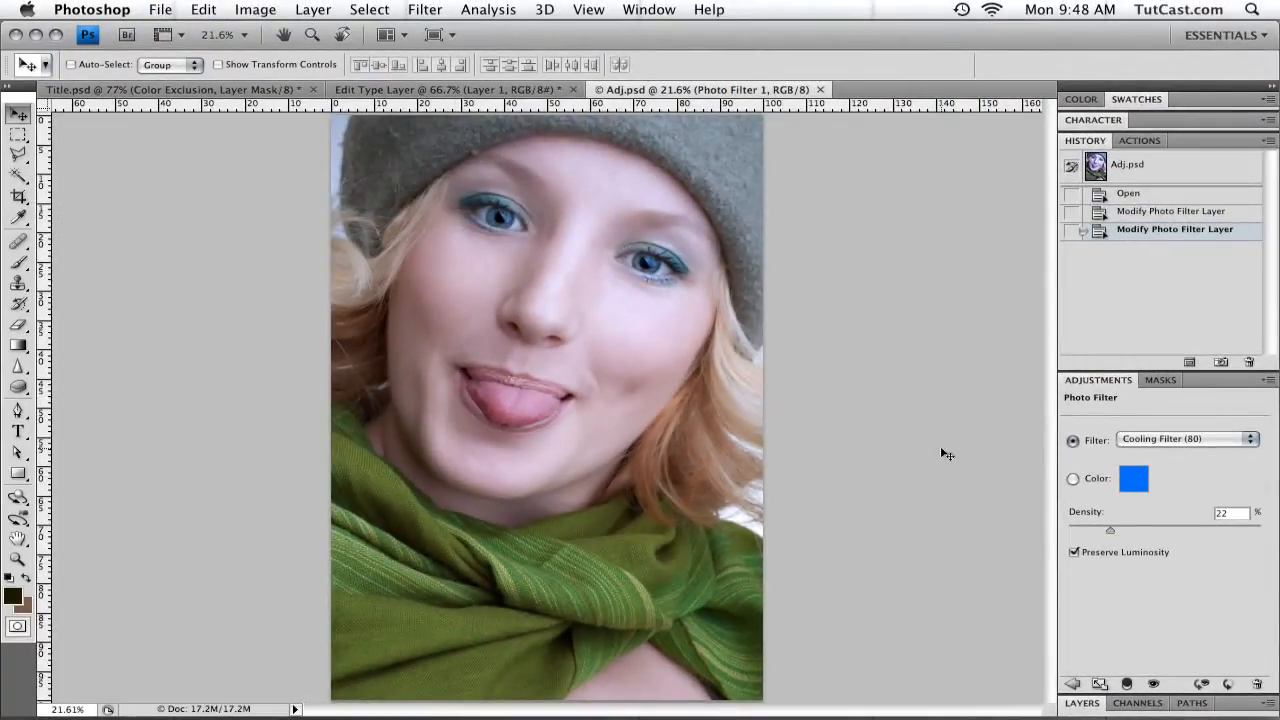
Step: Close Adj.psd, reopen it from the recent files, and fit the image to the window
key("super+w")
left_click(195, 9)
mouse_move(160, 9)
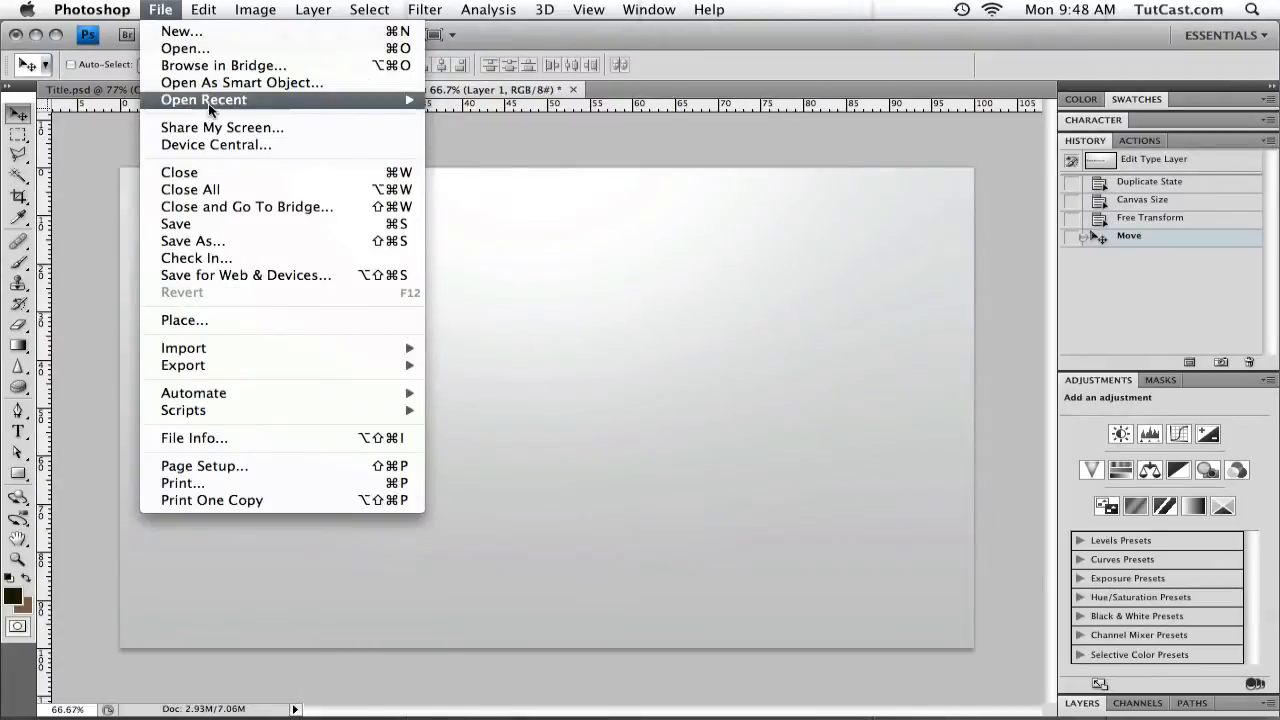
mouse_move(208, 103)
left_click(498, 100)
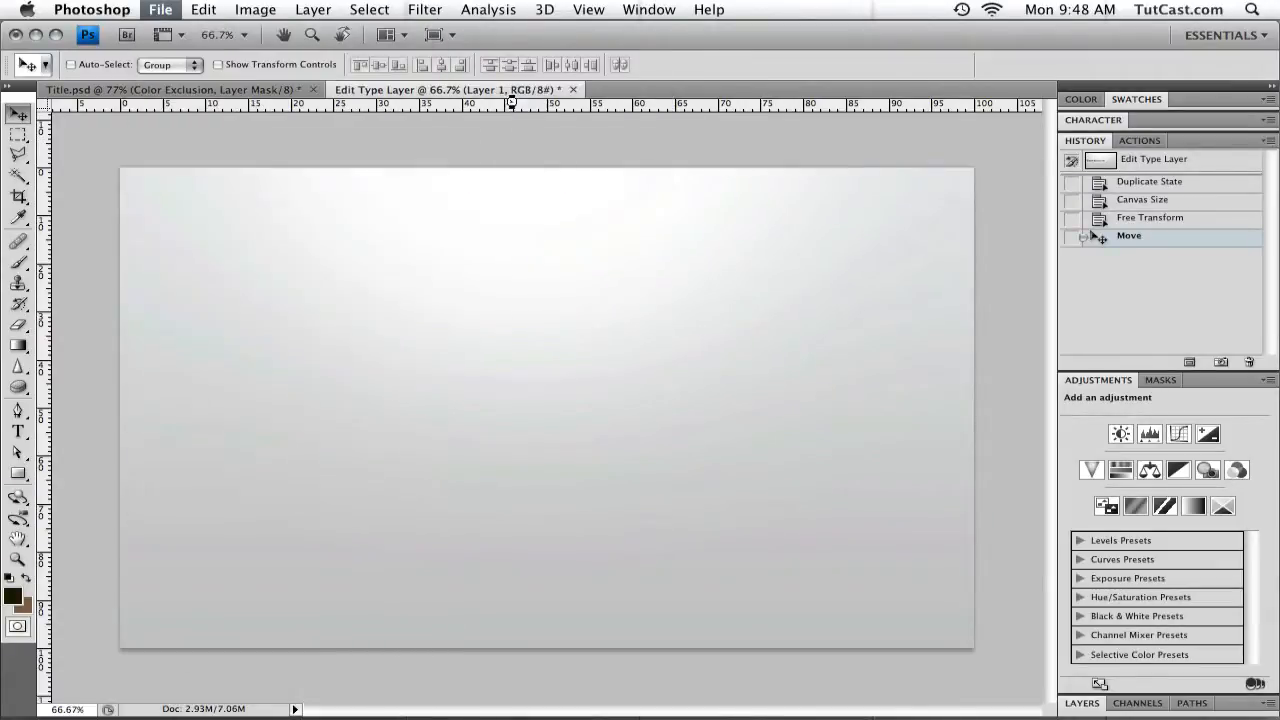
key("super+0")
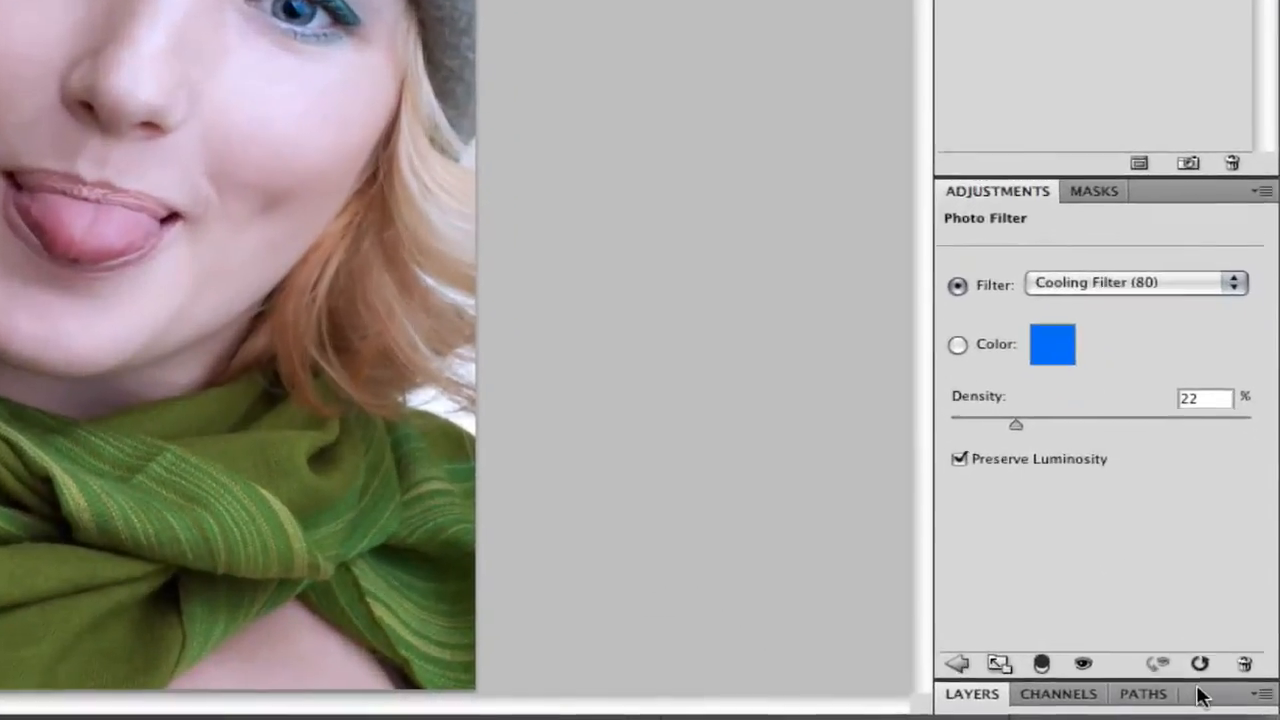
Step: Examine the Photo Filter 1 layer in the layer stack and reopen its filter and density settings
left_click(1200, 697)
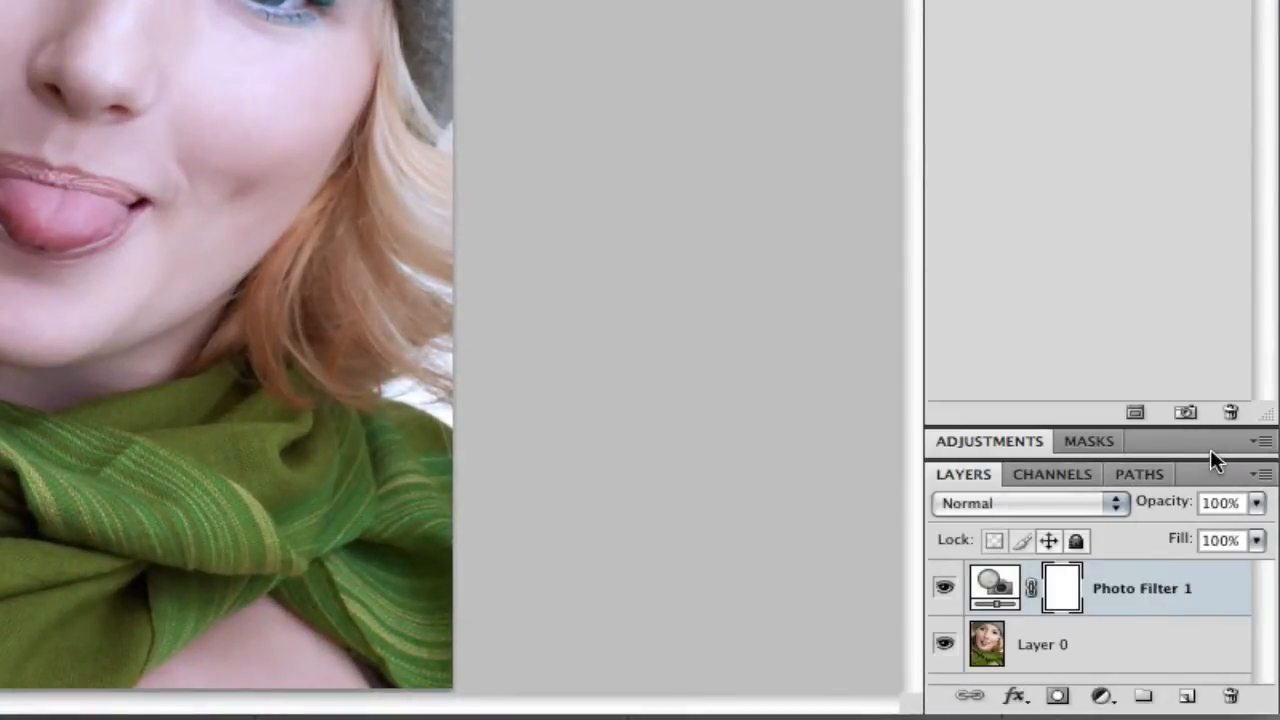
left_click_drag(1210, 458, 1168, 184)
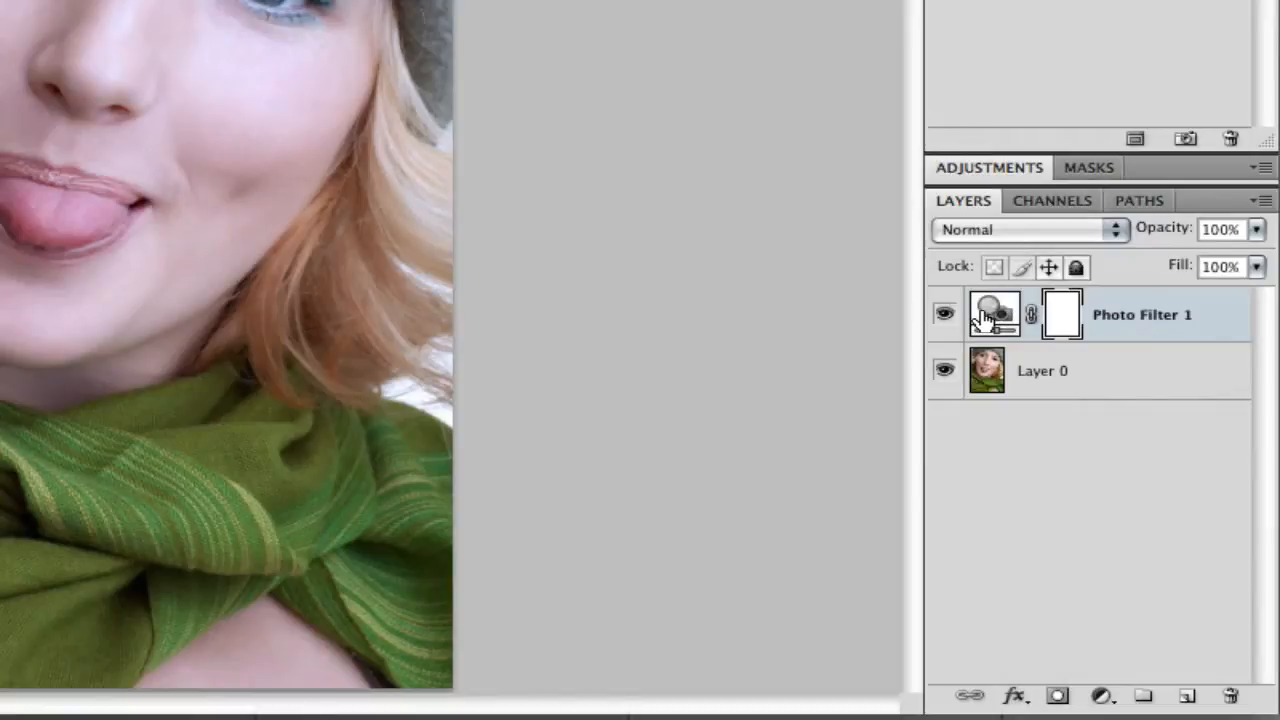
double_click(984, 316)
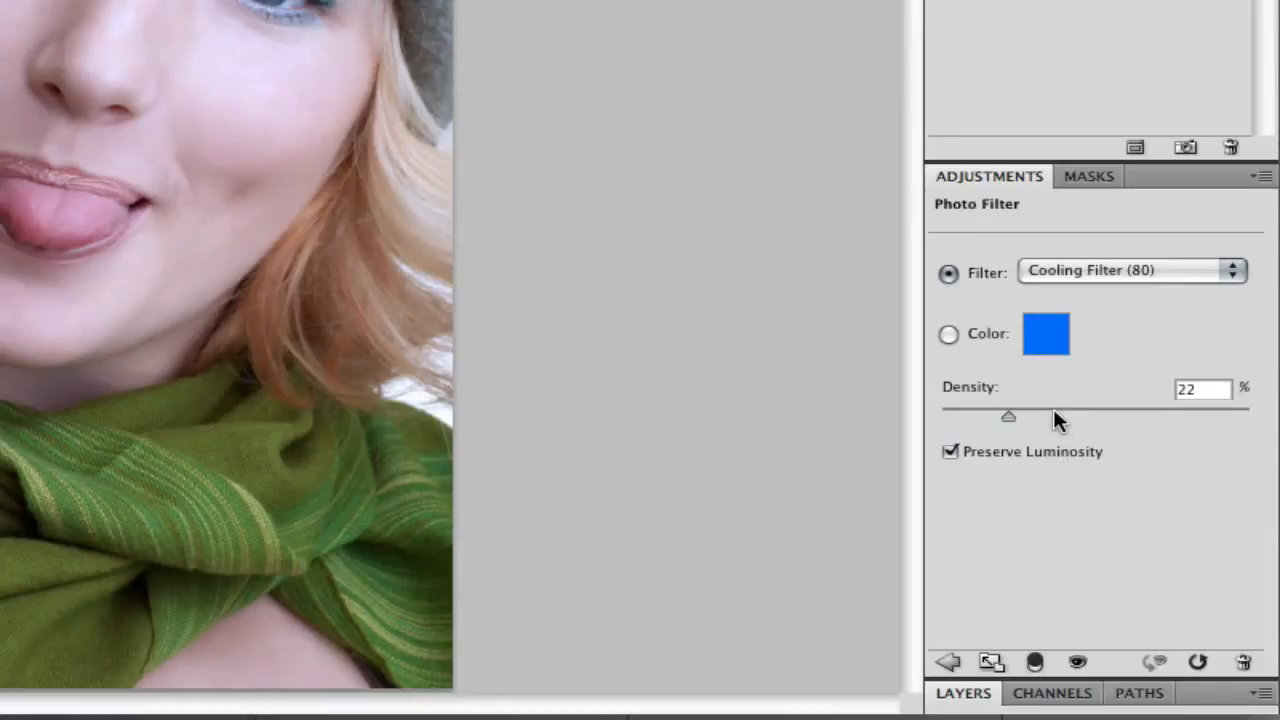
double_click(1220, 690)
left_click_drag(1213, 459, 1206, 226)
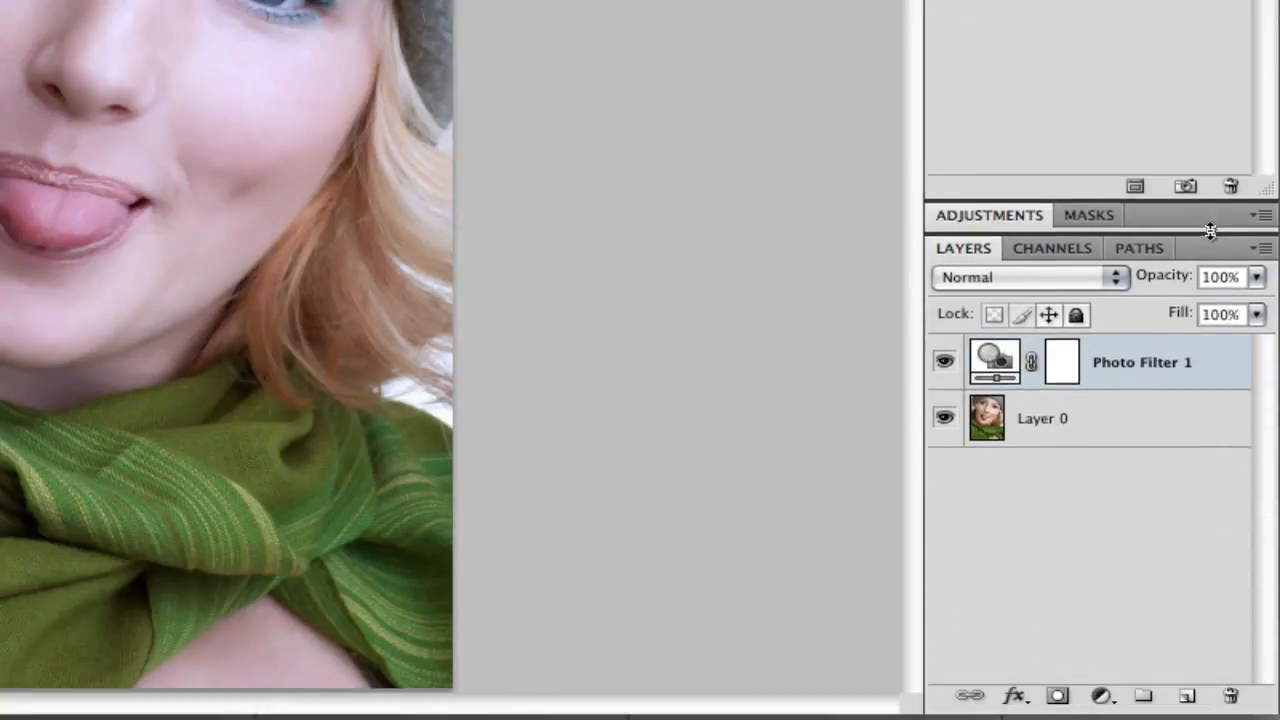
double_click(990, 355)
Step: Delete the Photo Filter 1 adjustment layer from Adj.psd
double_click(1232, 695)
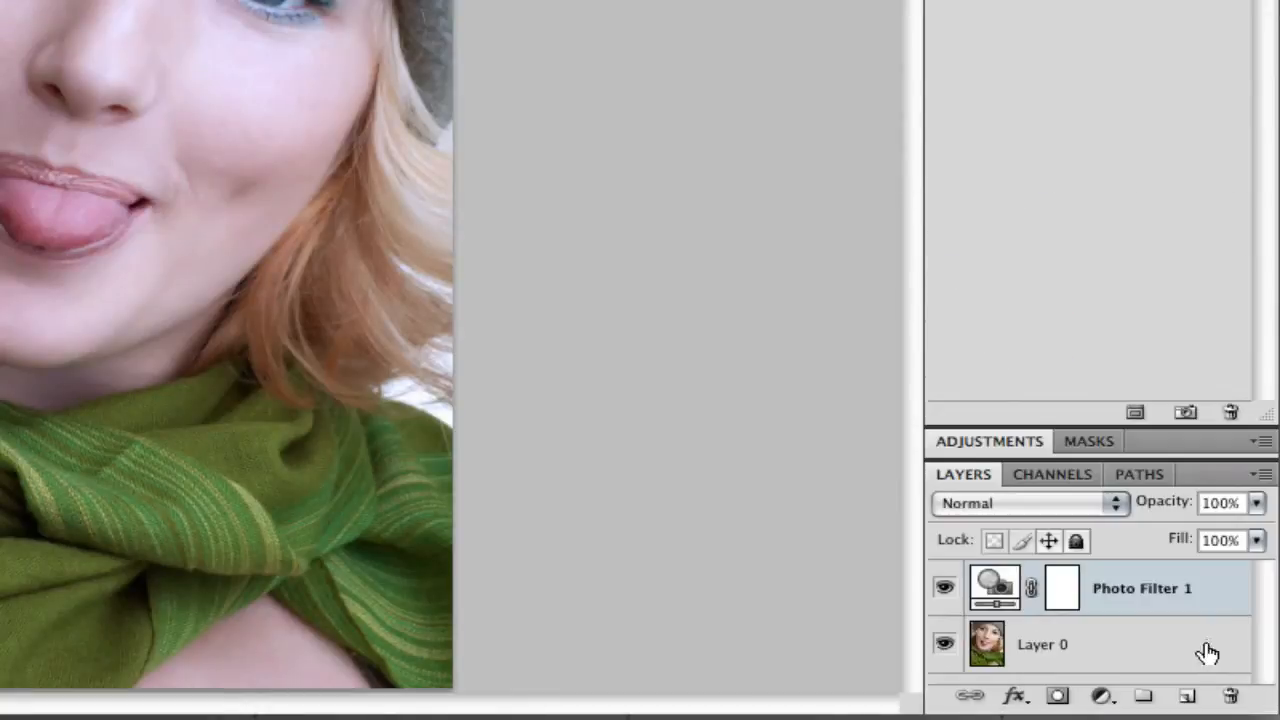
left_click_drag(1227, 690, 1228, 692)
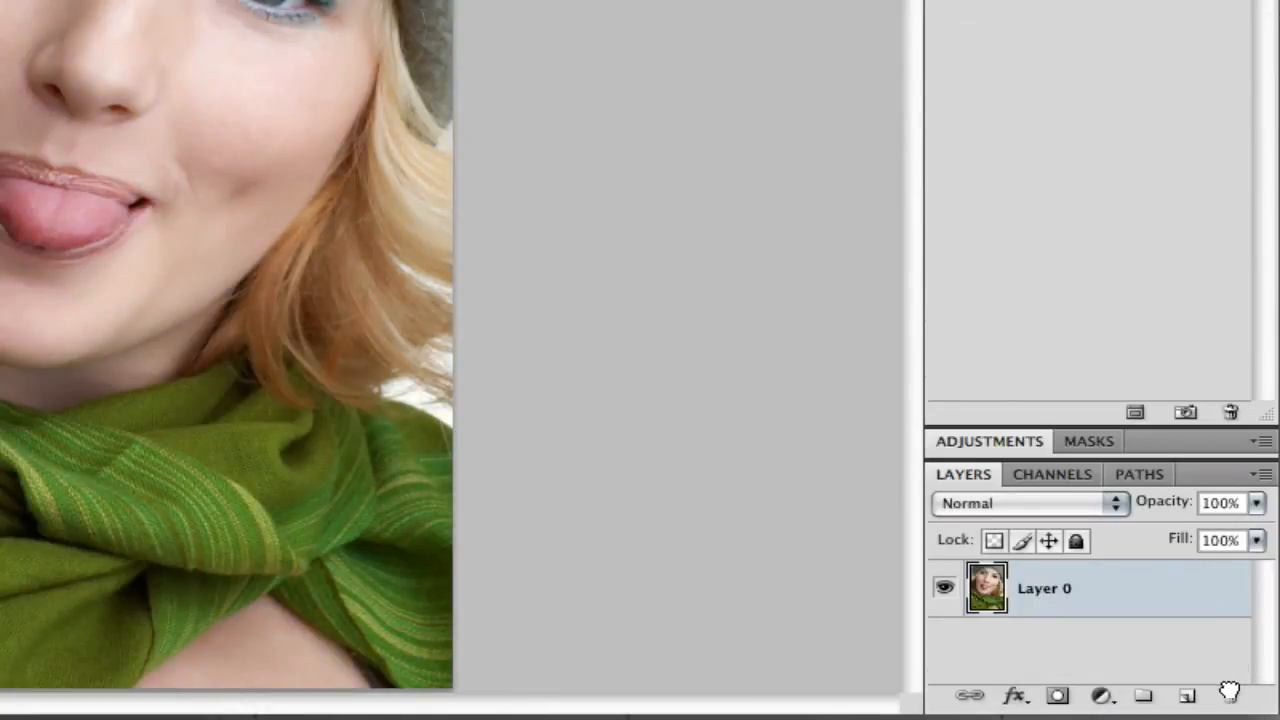